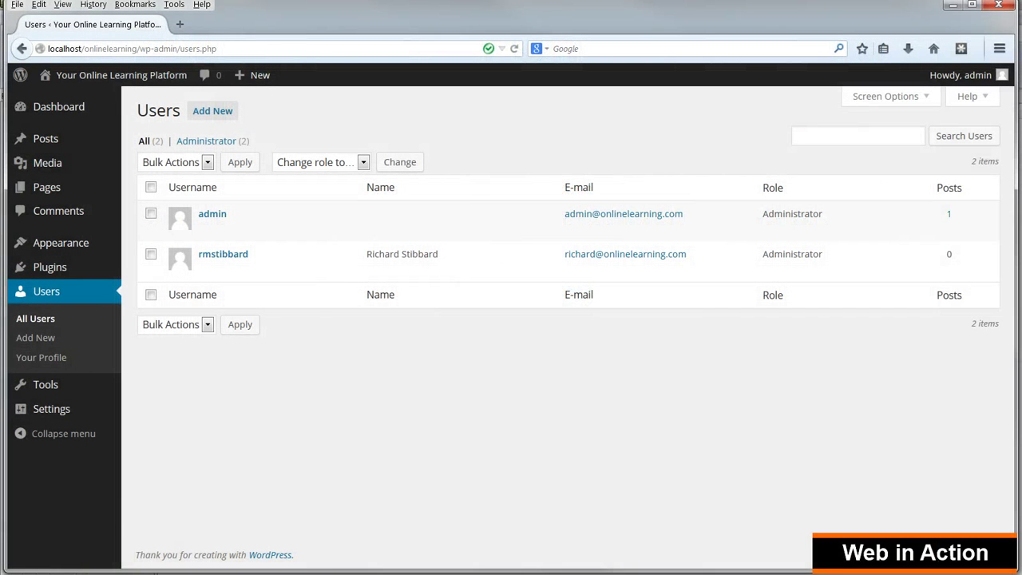
- Check the front page, then activate Twenty Twelve from the installed themes list
left_click(418, 567)
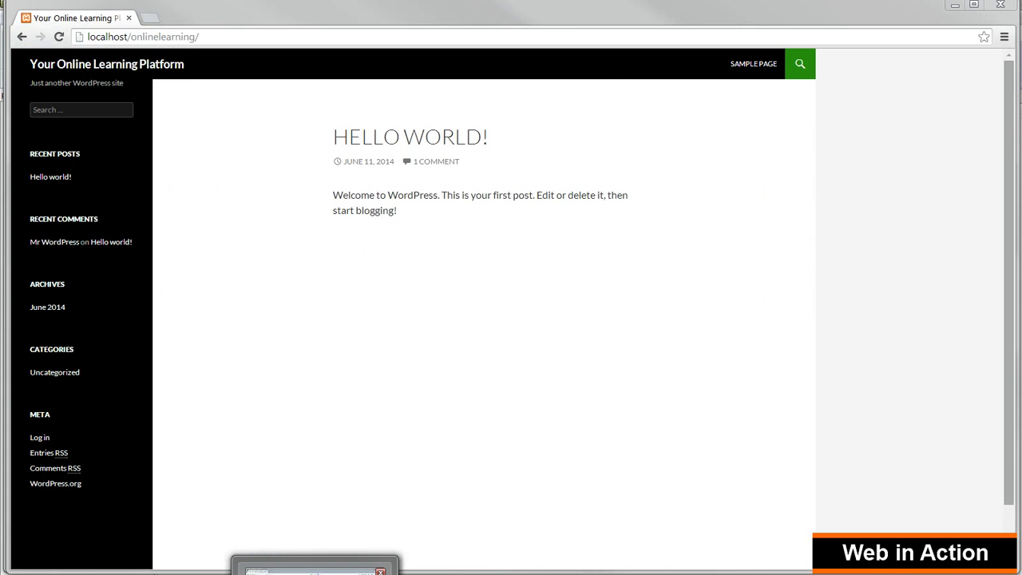
left_click(315, 569)
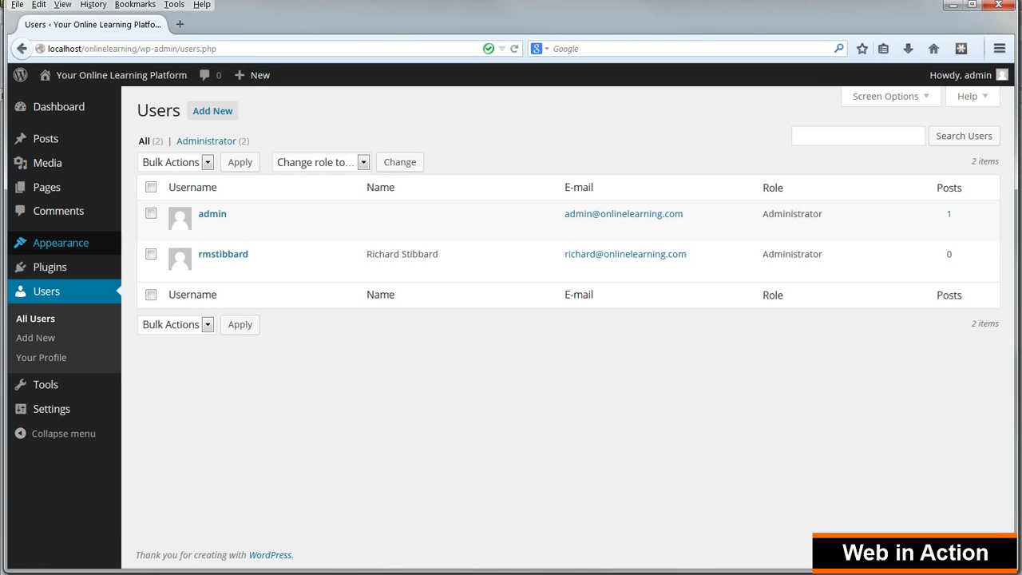
left_click(148, 246)
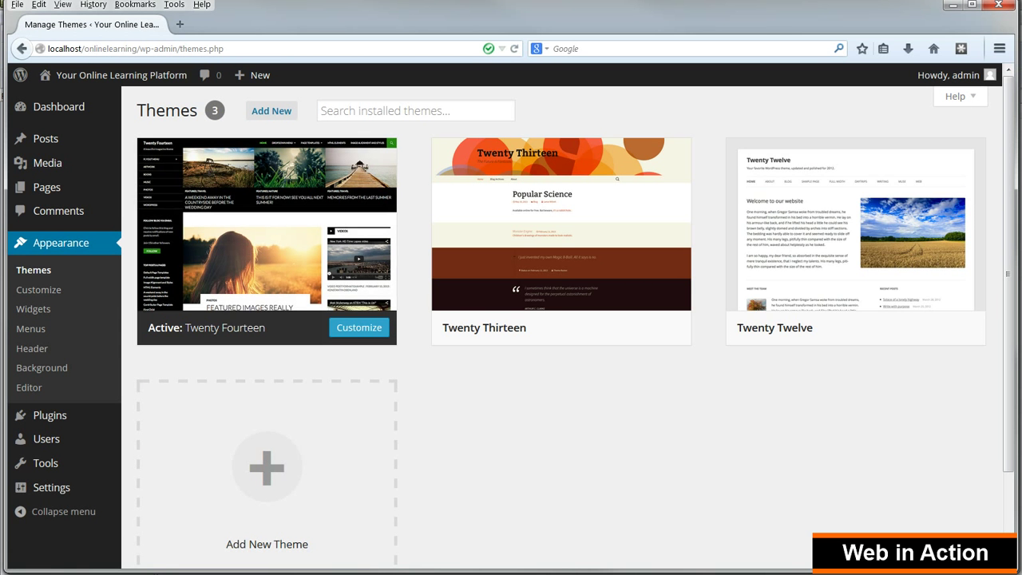
left_click(879, 328)
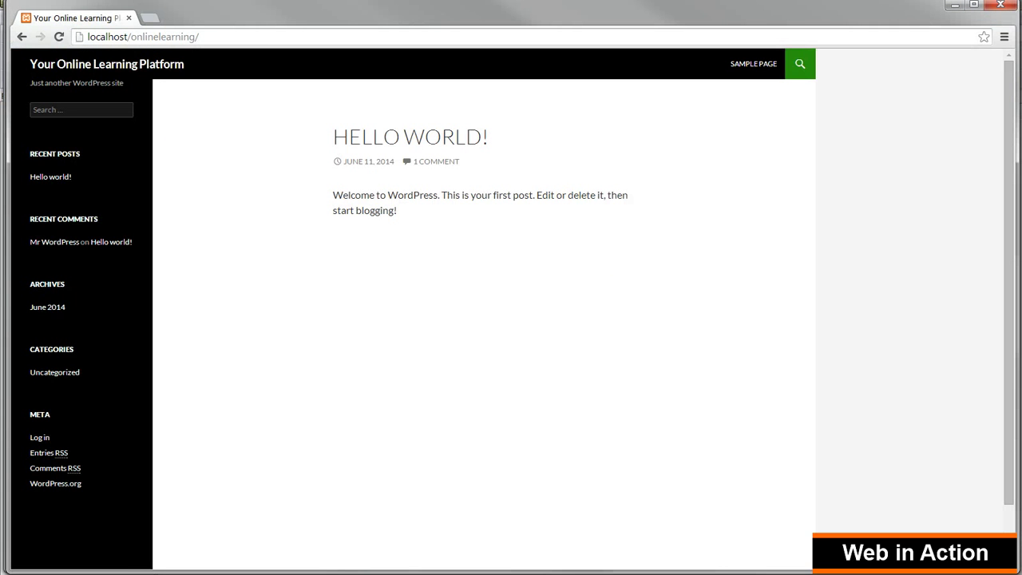
- Reload the site's front page to see it in Twenty Twelve
key("F5")
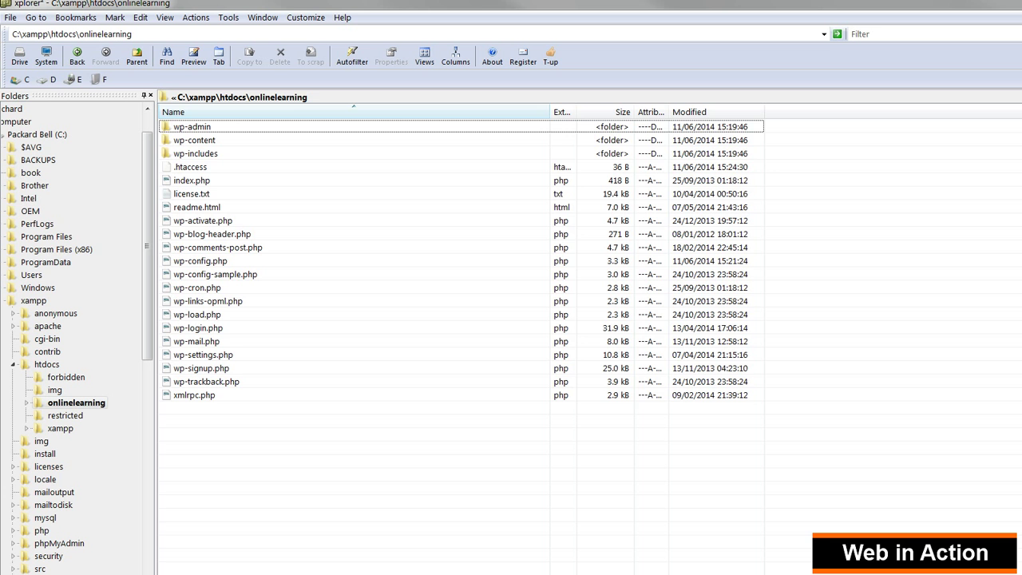
- Create a folder named twentytwelve-child in wp-content\themes and open it
key("Down")
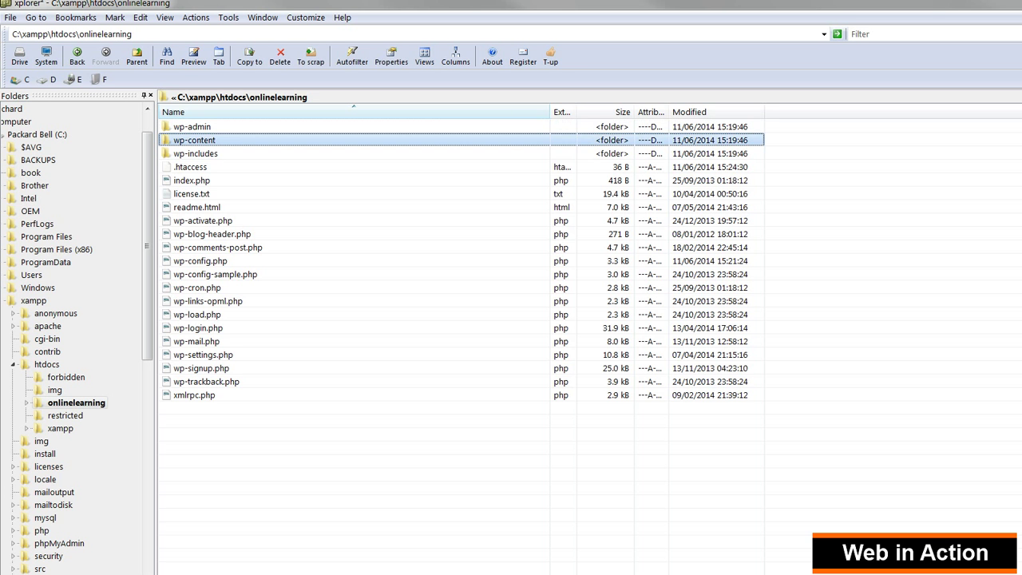
key("Return")
key("Down")
key("Return")
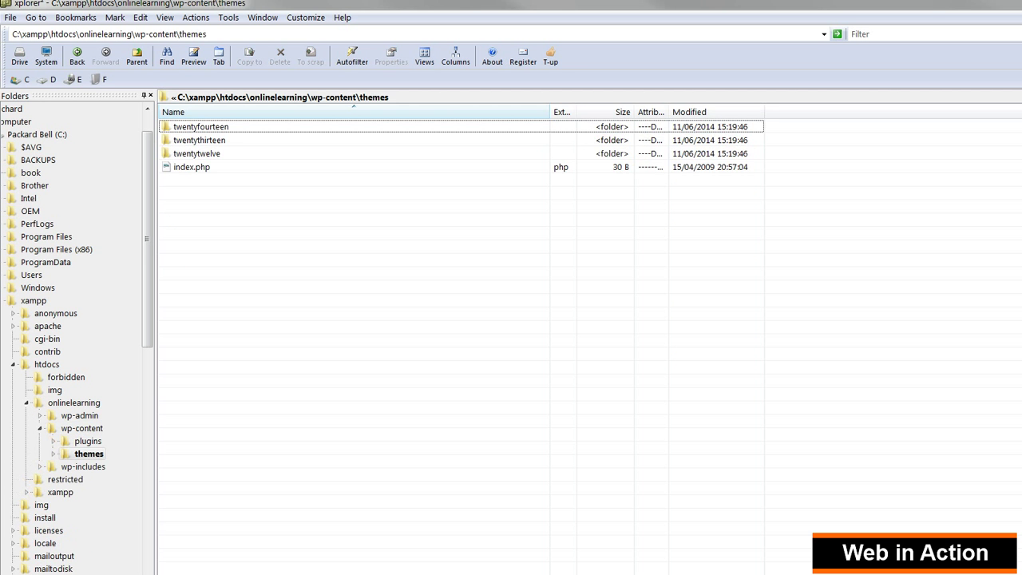
key("ctrl+n")
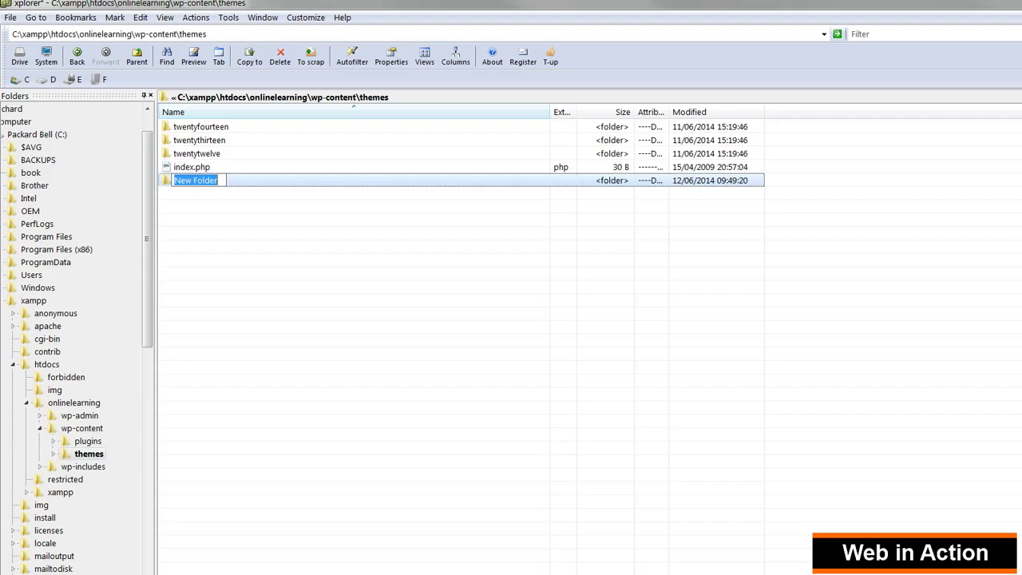
type("twenty")
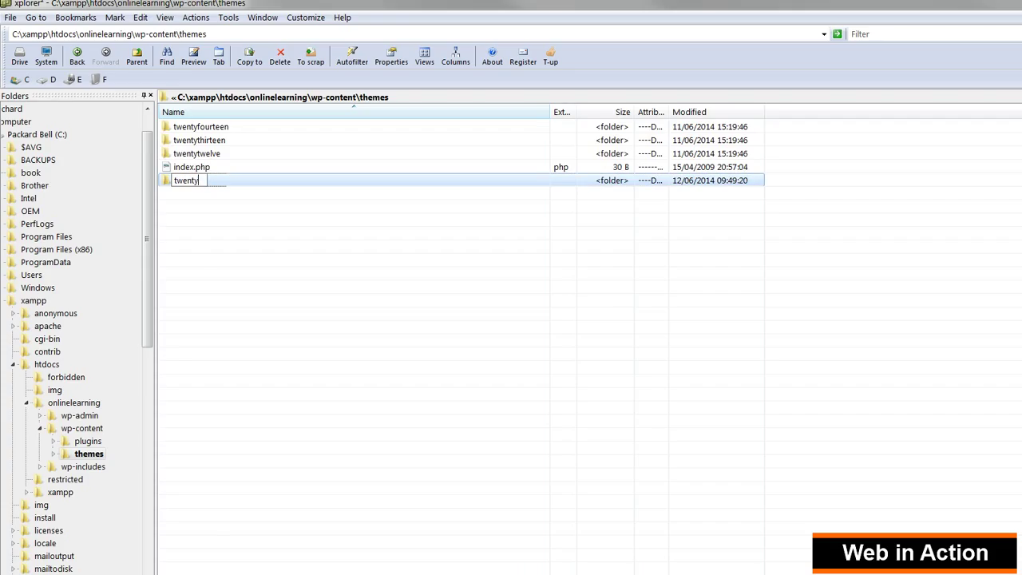
type("twe")
type("lve-")
type("child")
key("Return")
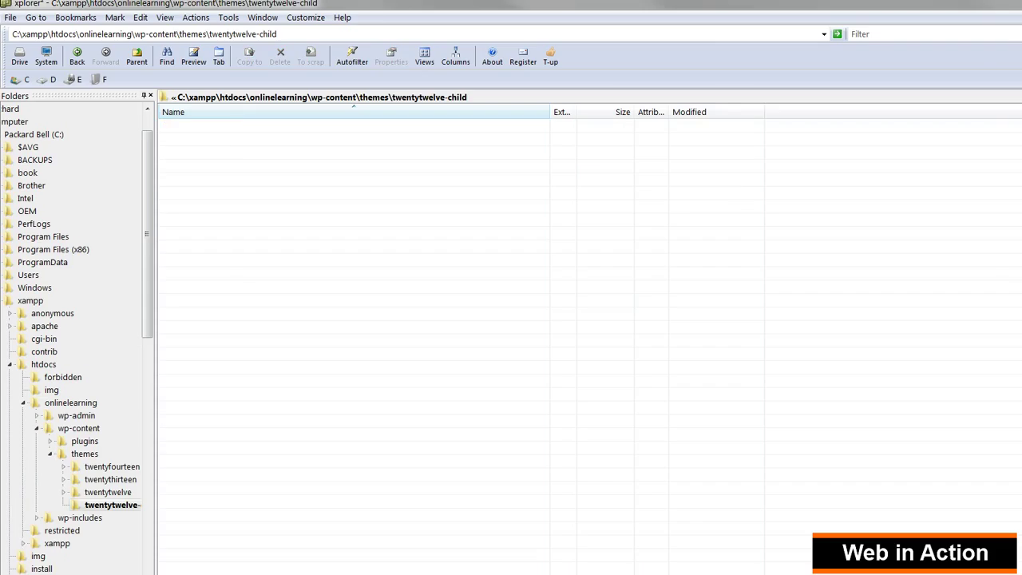
- Create an empty file named style.css, accepting the extension change
key("ctrl+shift+n")
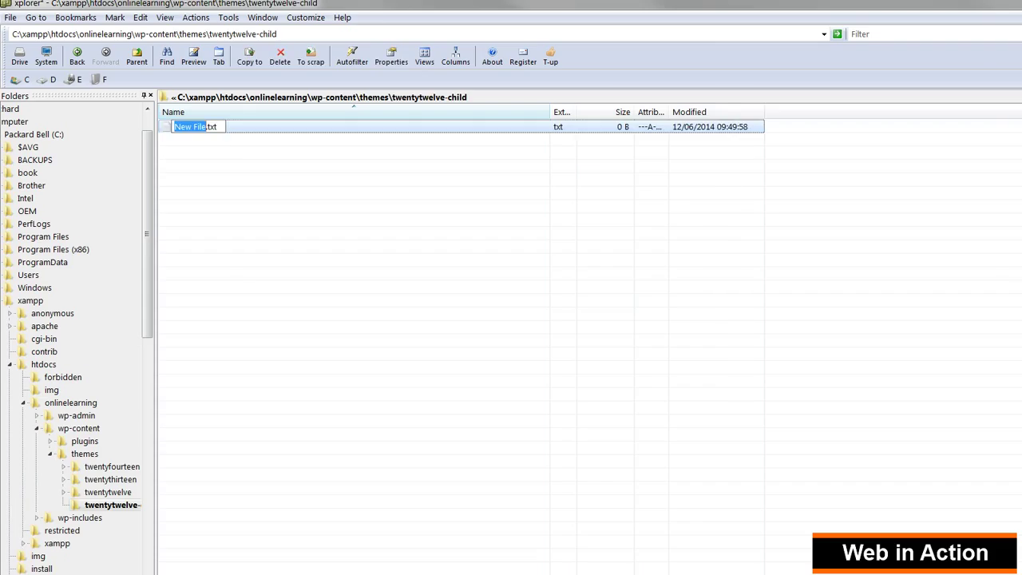
type("style")
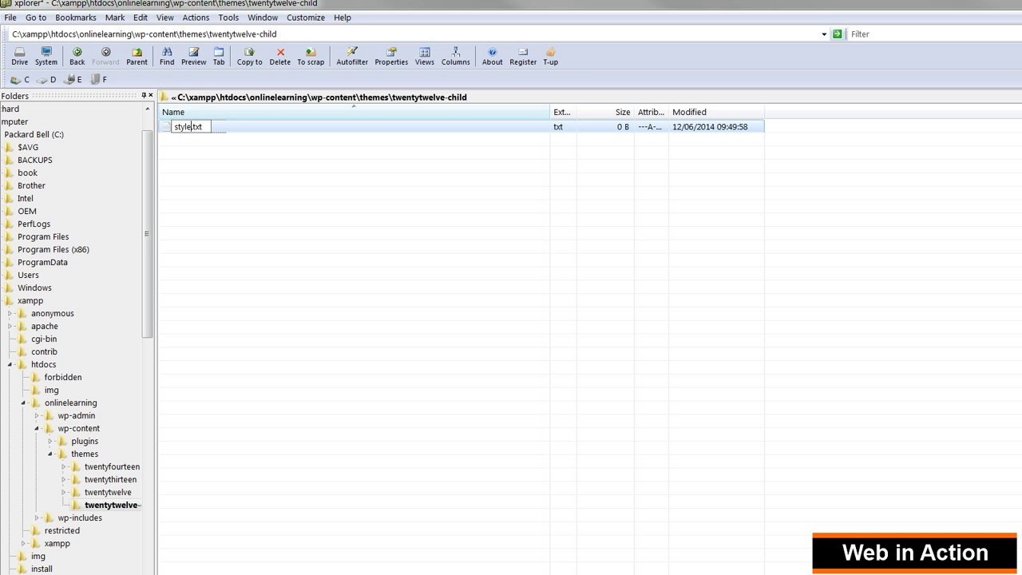
type(".css")
key("Delete")
key("Delete")
key("Delete")
key("Delete")
key("Return")
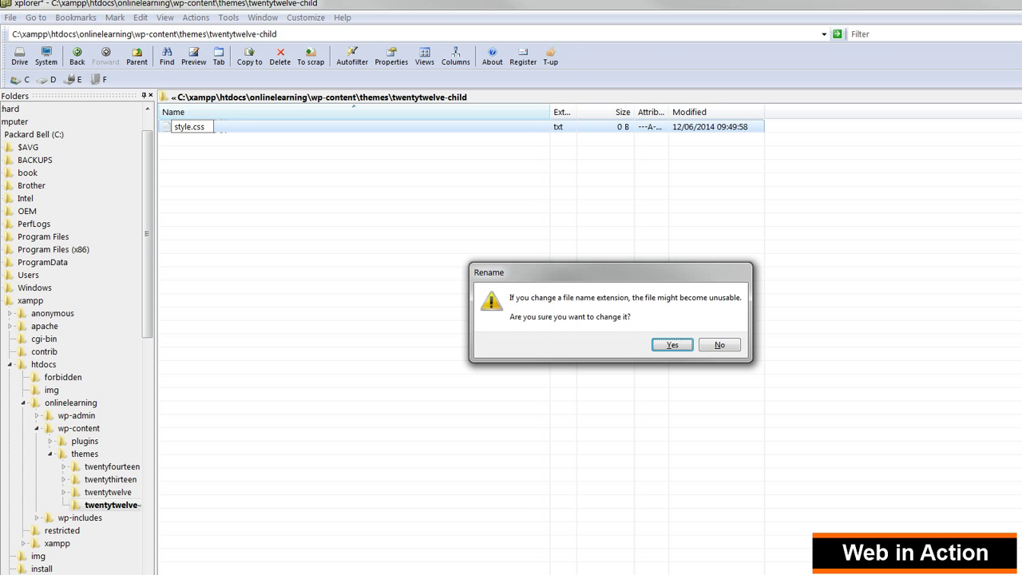
key("Return")
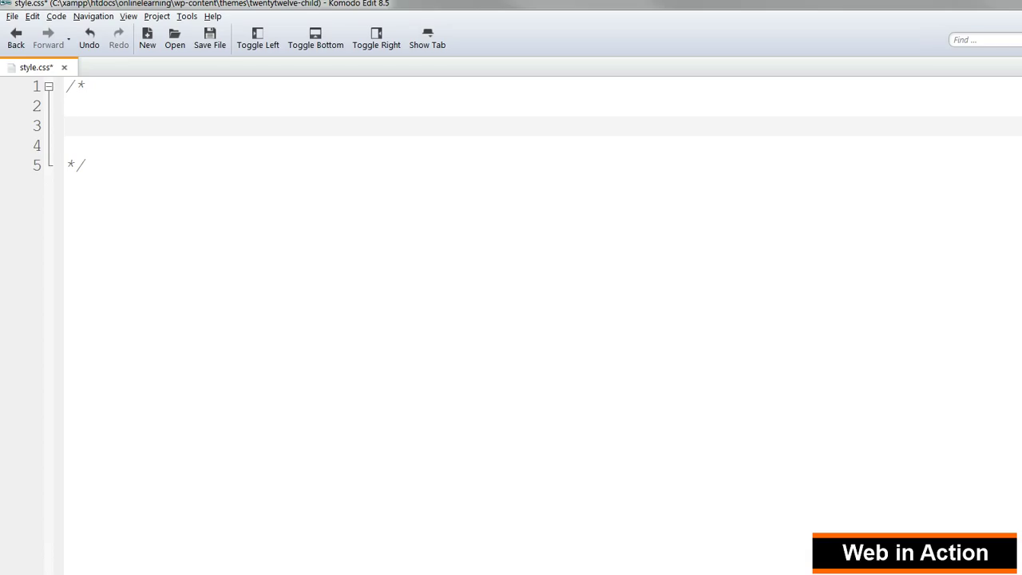
- Add 'Theme name: Twenty Twelve Child' and 'Template: twentytwelve' to the style.css header and save
type("Theme n")
type("ame: T")
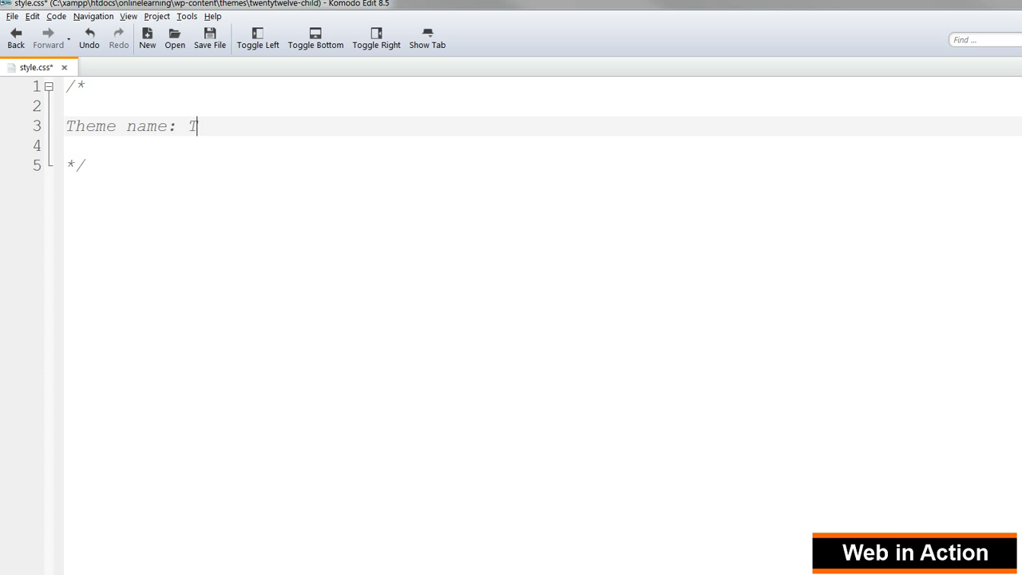
type("wenty")
type(" Twelve ")
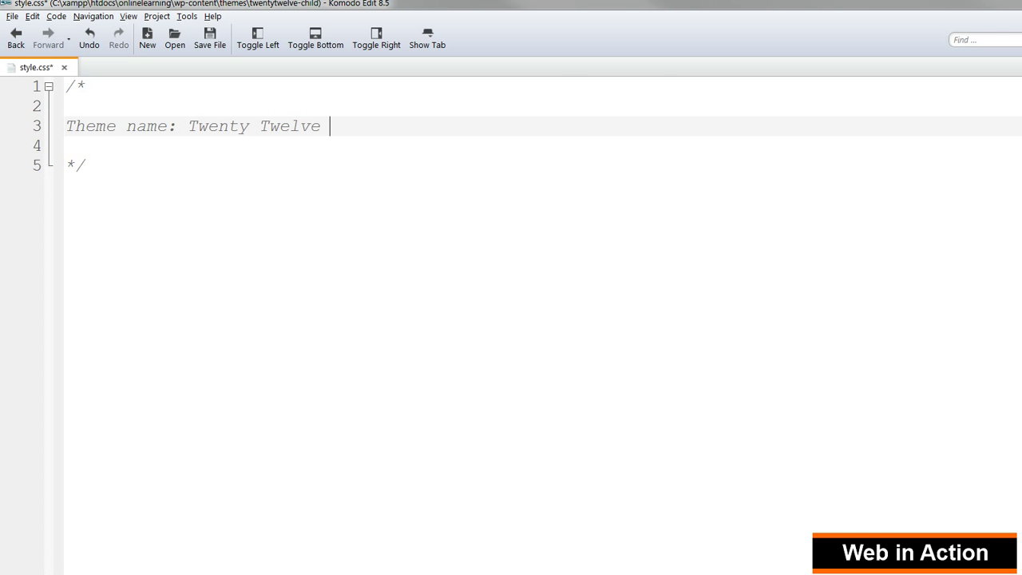
type("Child")
key("Return")
type("Template")
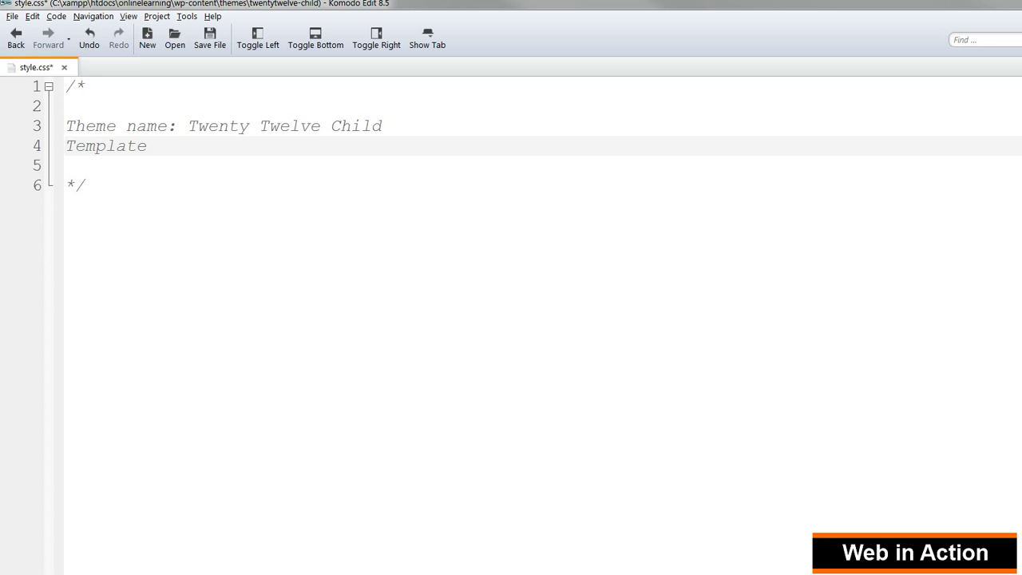
type(": twentytwelve")
key("alt+f")
key("s")
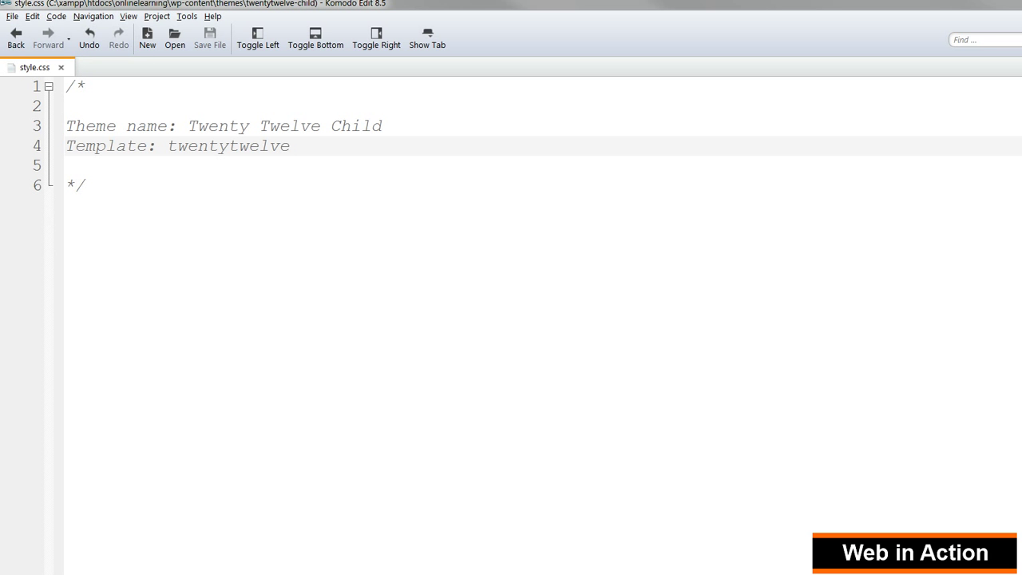
key("alt+Tab")
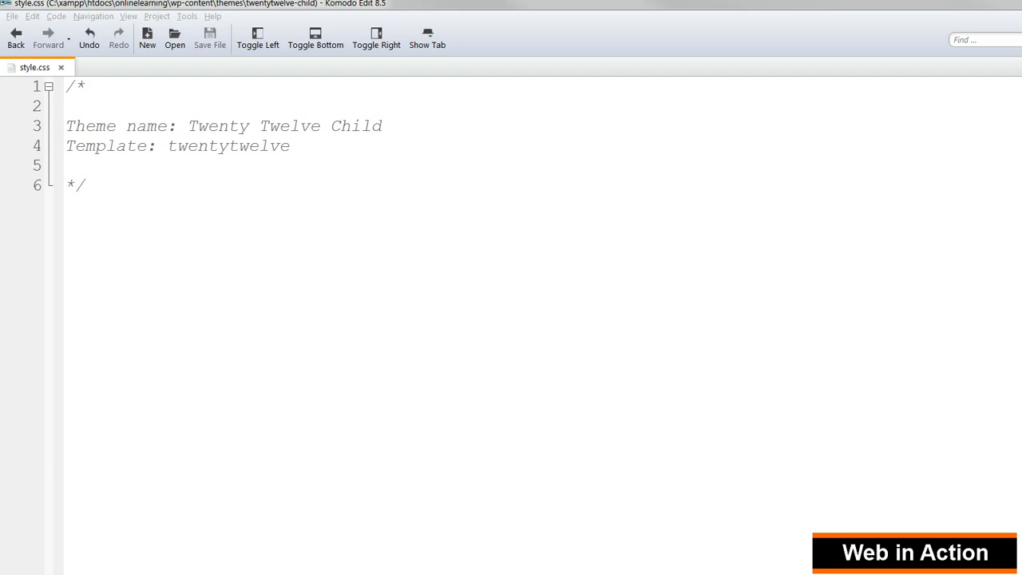
left_click(376, 97)
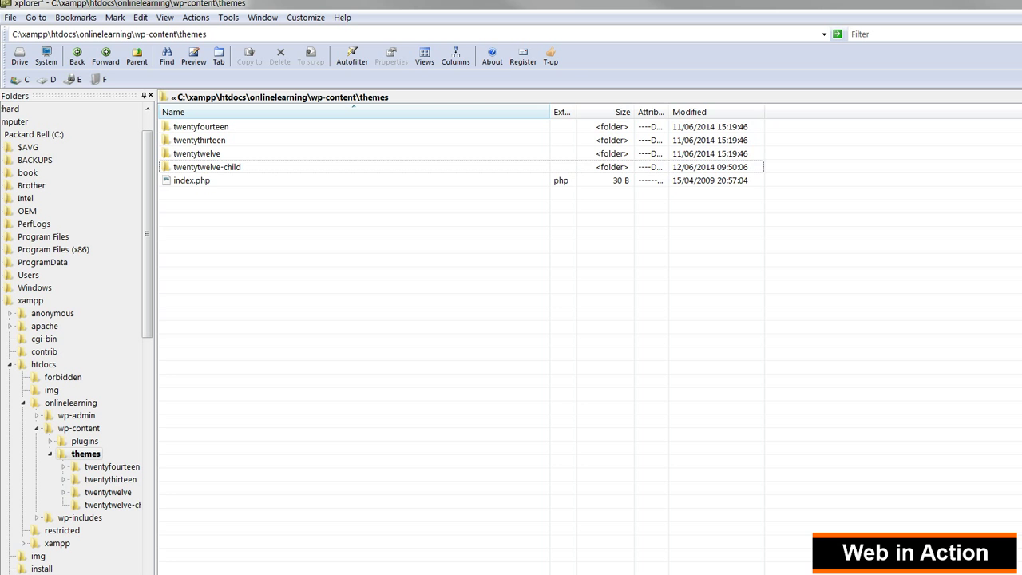
key("alt+Tab")
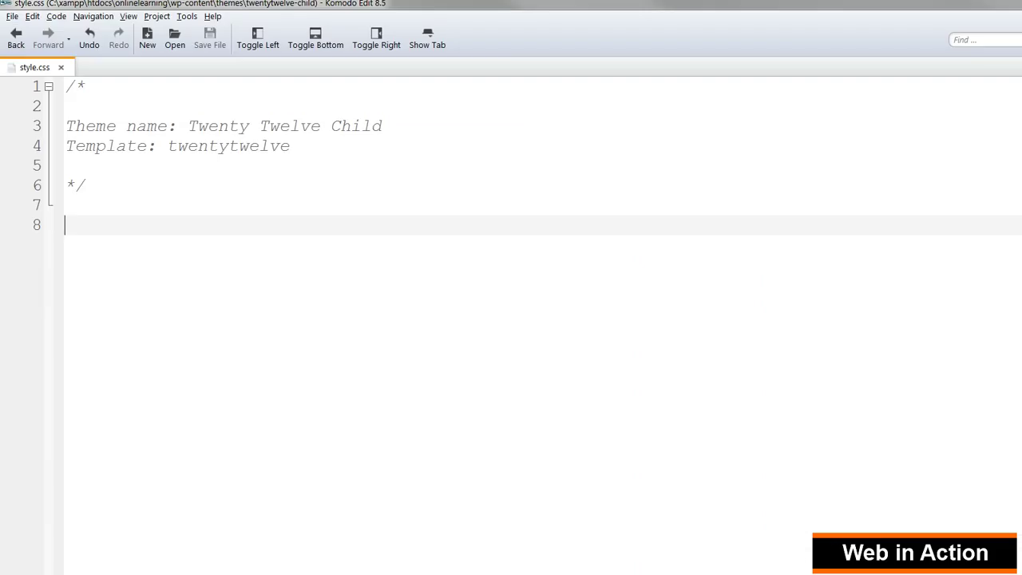
type("@im")
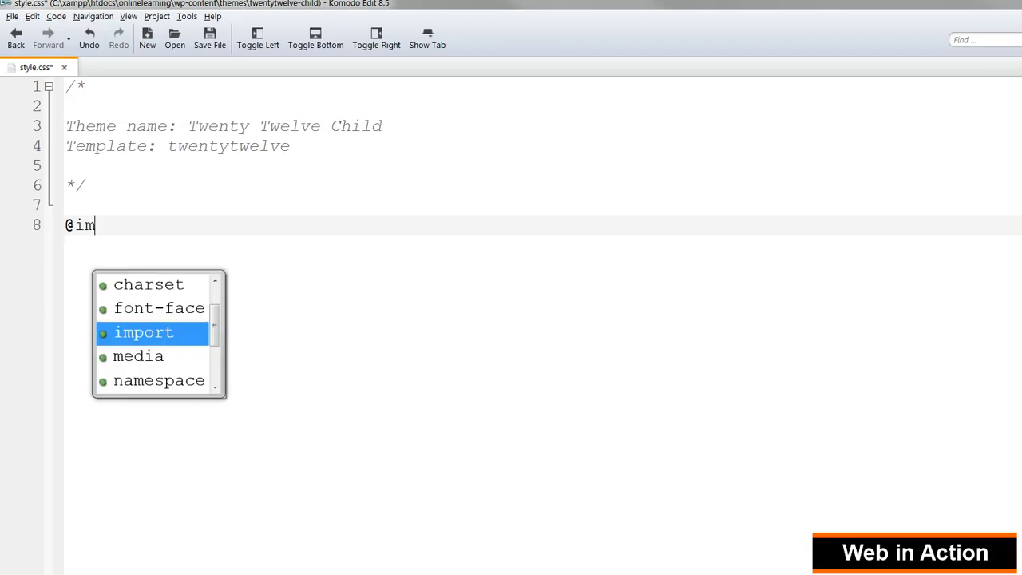
type("p")
key("Return")
type("ur")
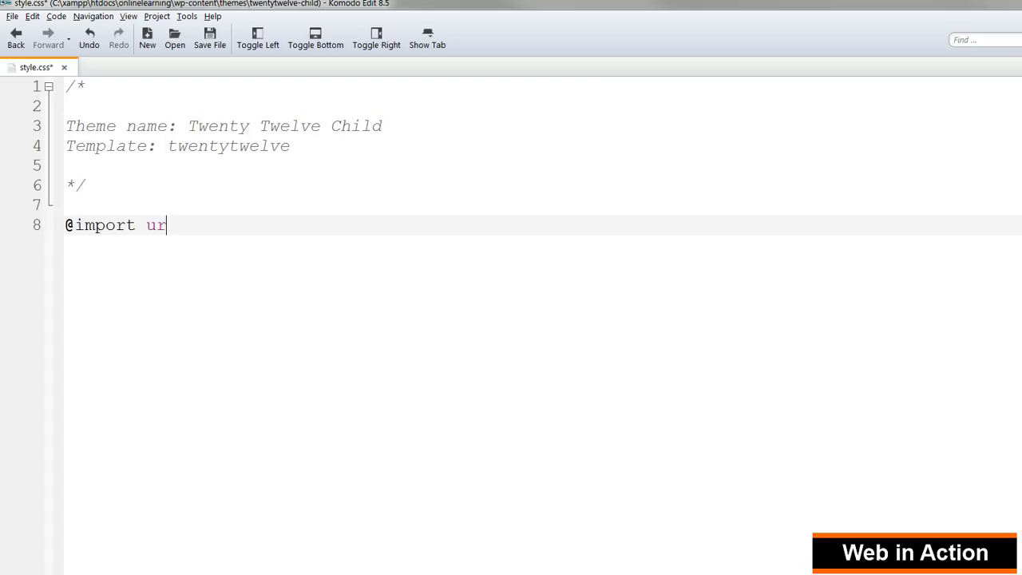
type("l(")
type("\"../twentytwelve/style.css\"")
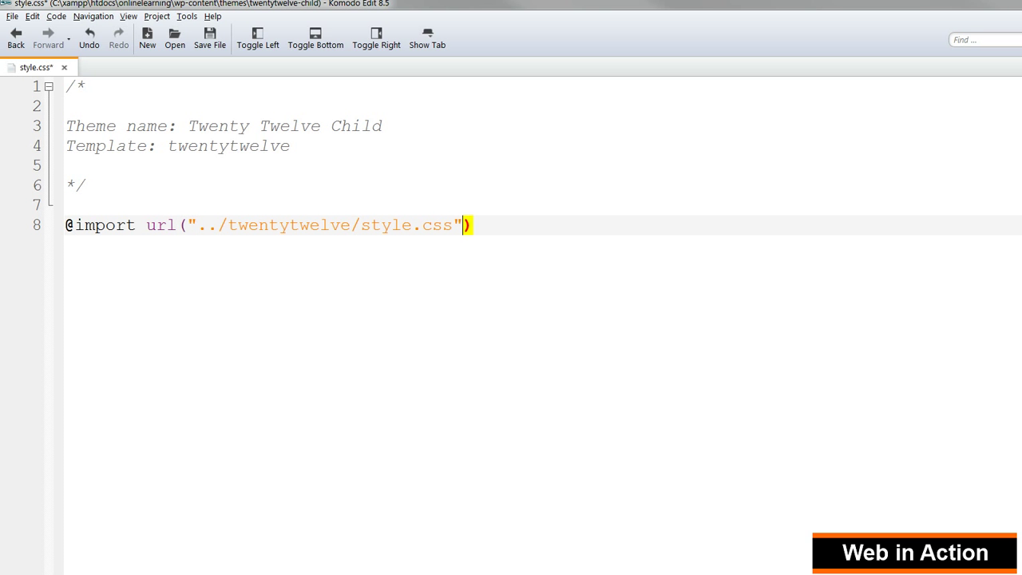
key("End")
key("ctrl+s")
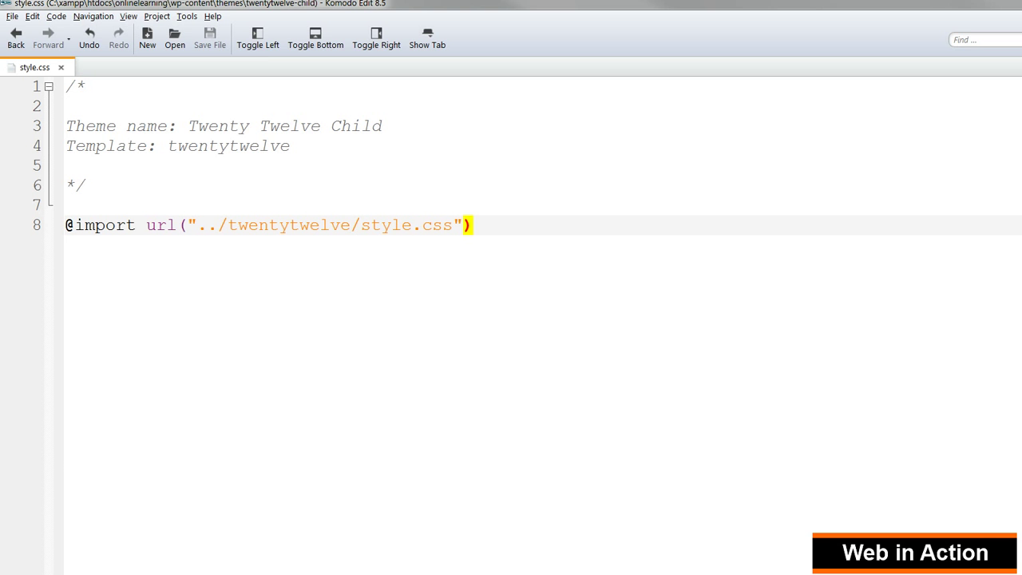
- Copy screenshot.png from the twentytwelve folder into twentytwelve-child
key("alt+Tab")
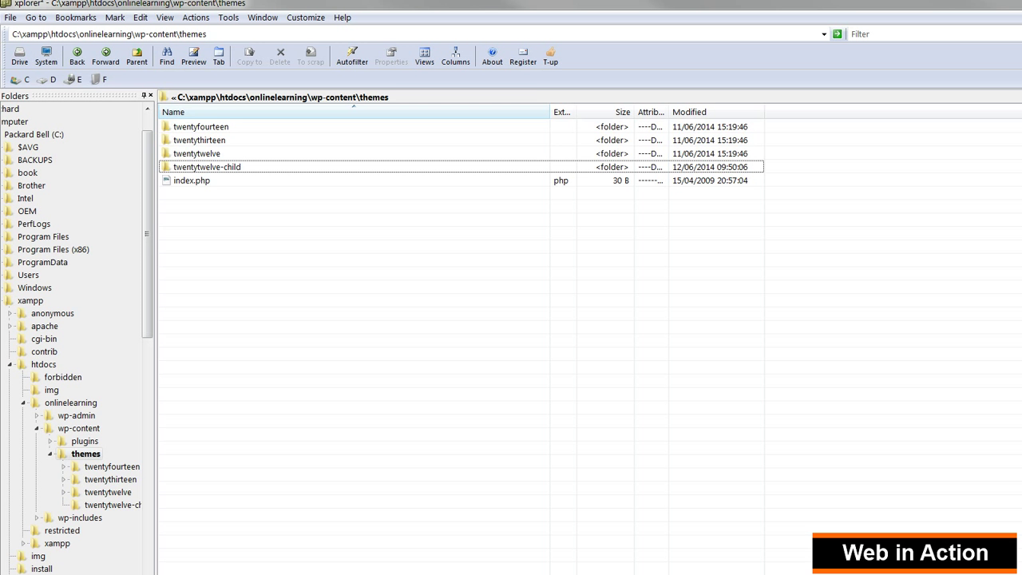
double_click(197, 153)
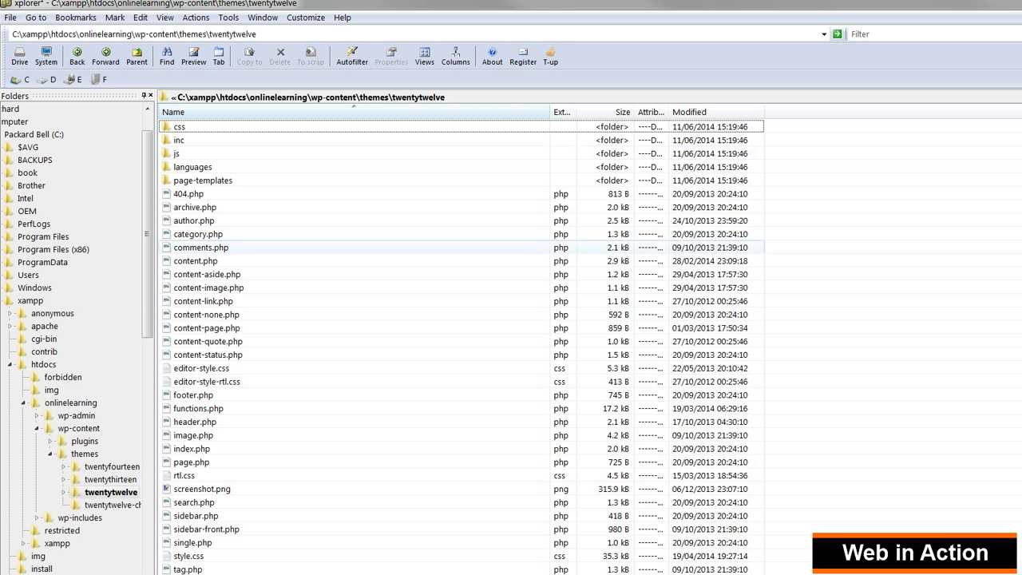
right_click(210, 489)
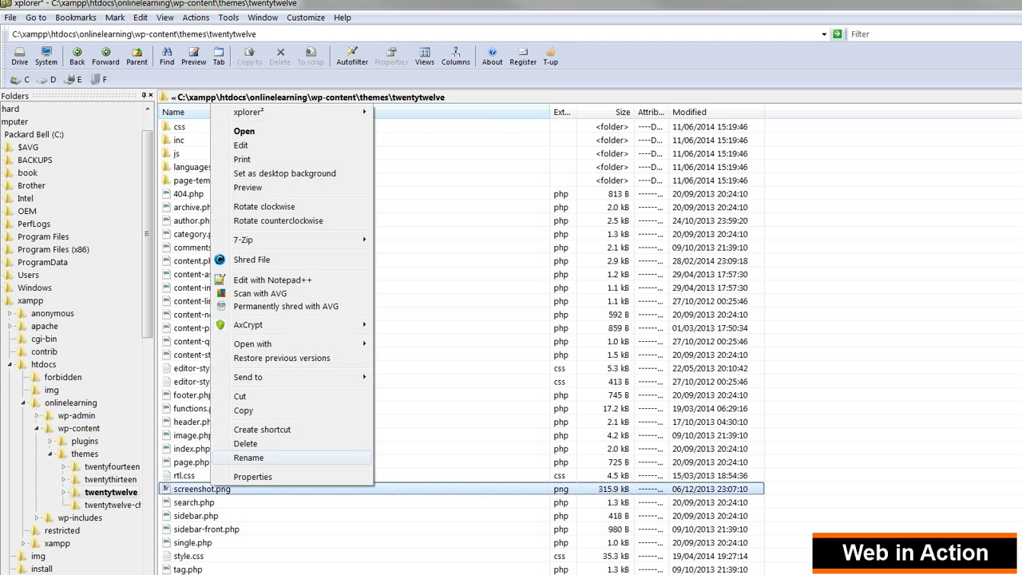
left_click(244, 410)
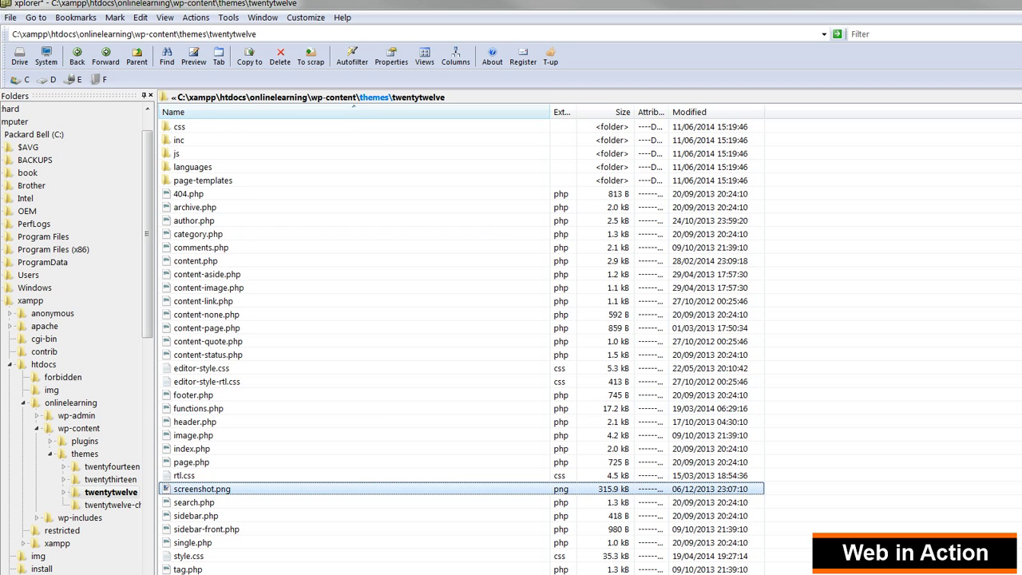
key("BackSpace")
key("Down")
key("Return")
key("ctrl+v")
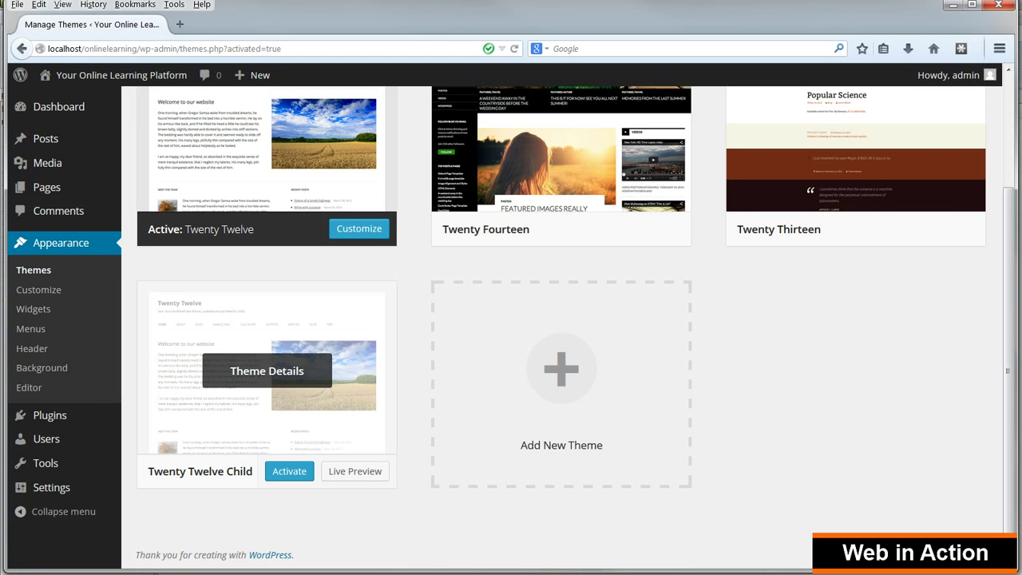
- Activate Twenty Twelve Child and reload the site's home page
left_click(290, 472)
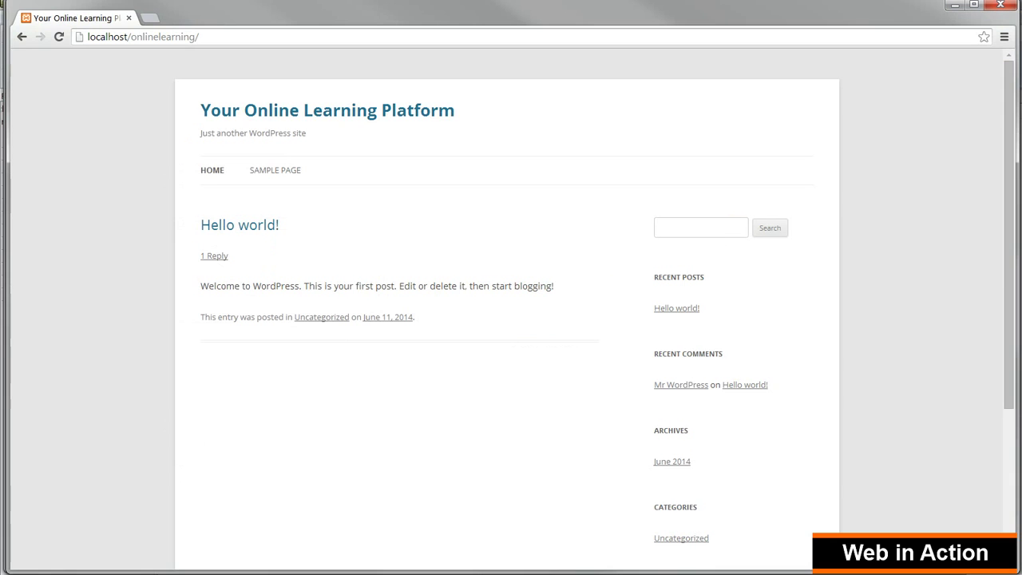
key("F5")
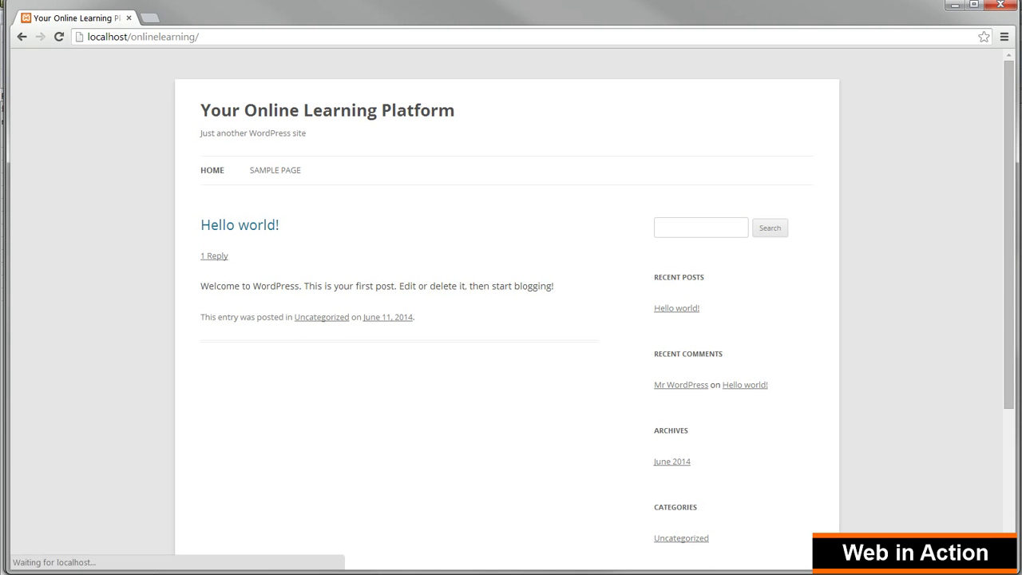